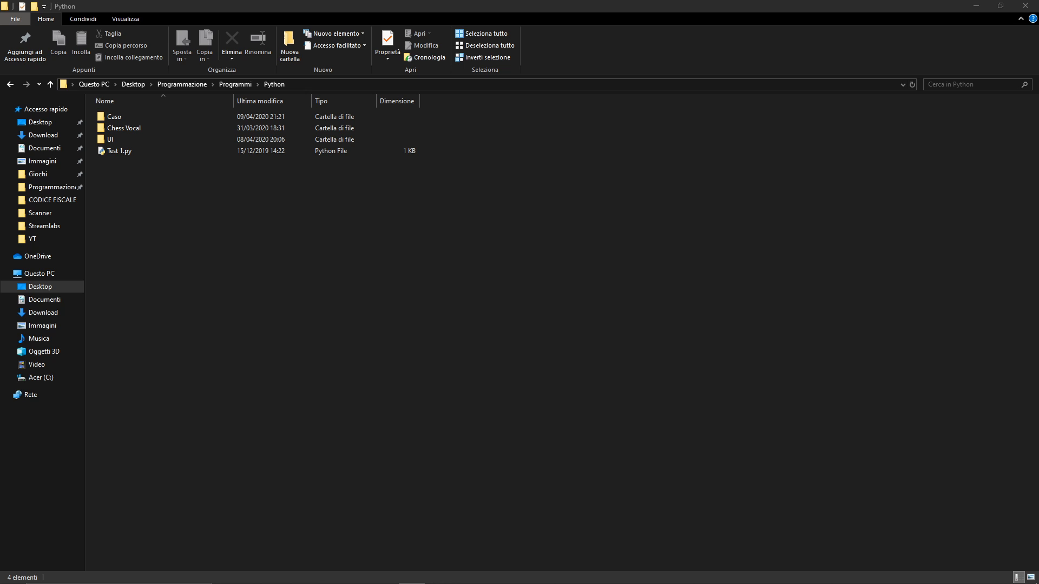
Step: Run the script Test 1.py from the Python folder and close its console window
{"action": "left_click", "coordinate": [120, 151]}
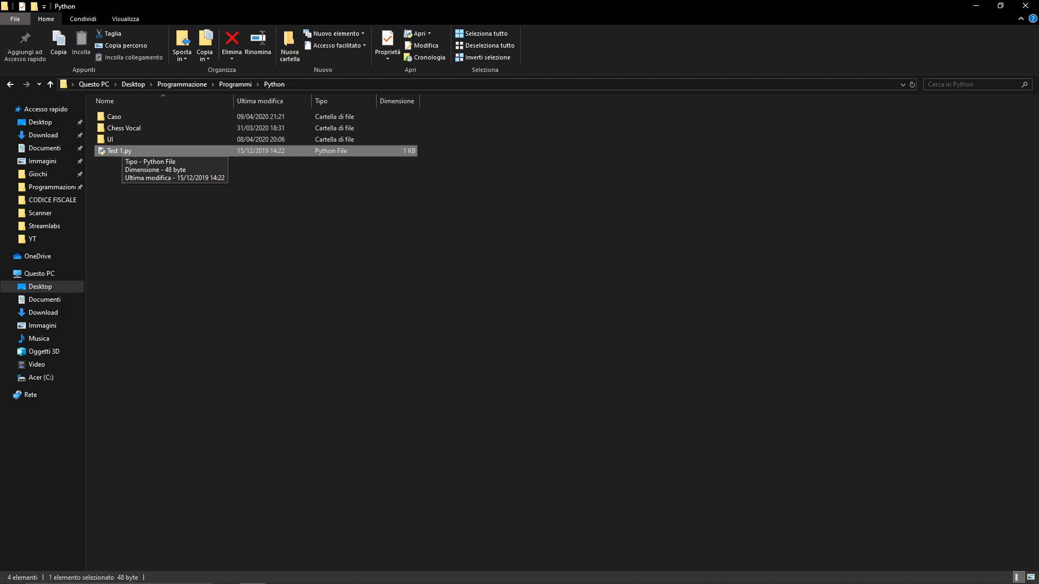
{"action": "double_click", "coordinate": [120, 151]}
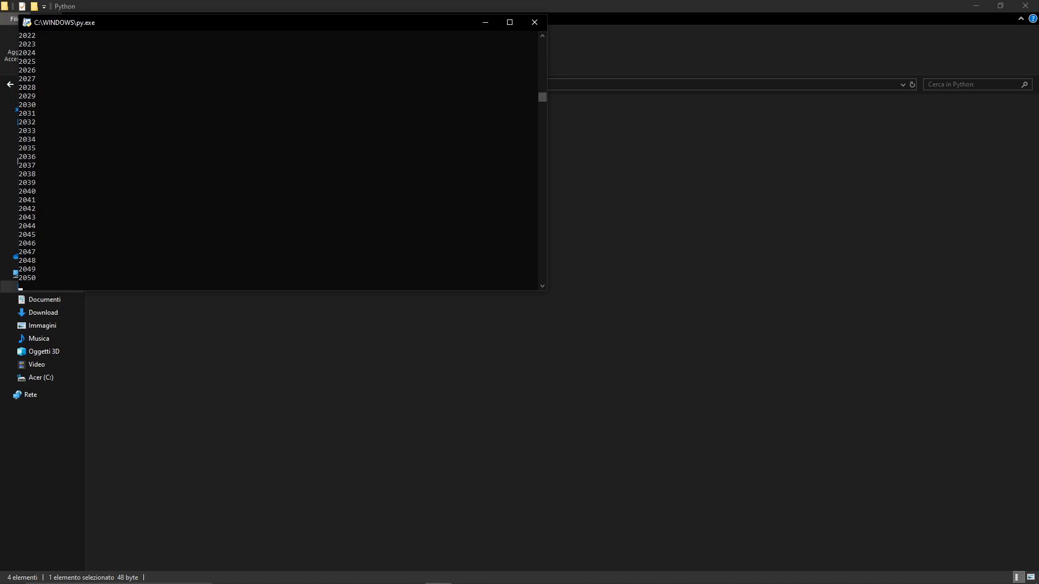
{"action": "left_click", "coordinate": [533, 23]}
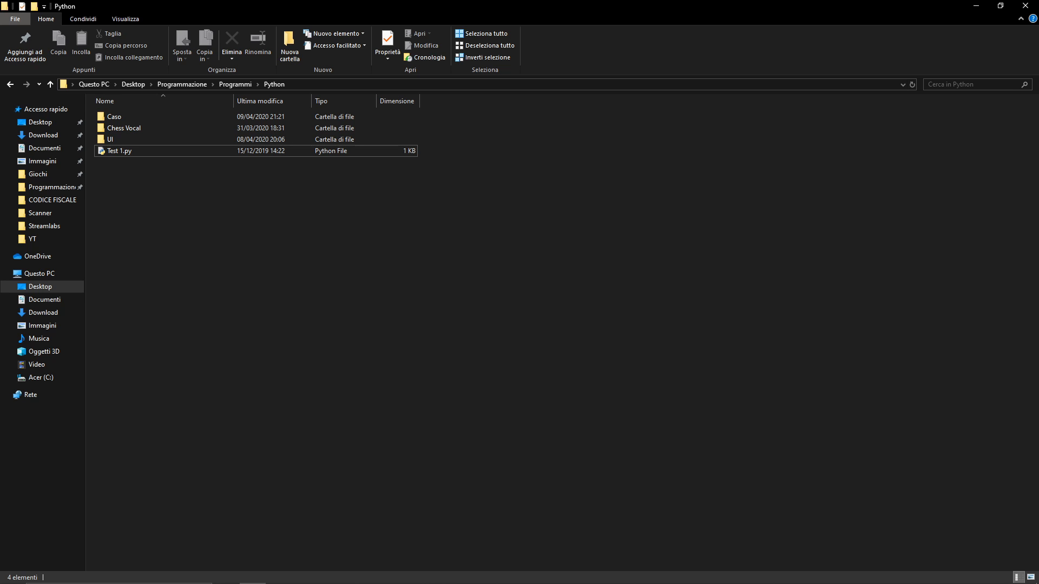
Step: Open a Command Prompt window and move it clear of the file list
{"action": "key", "text": "super"}
{"action": "type", "text": "cm"}
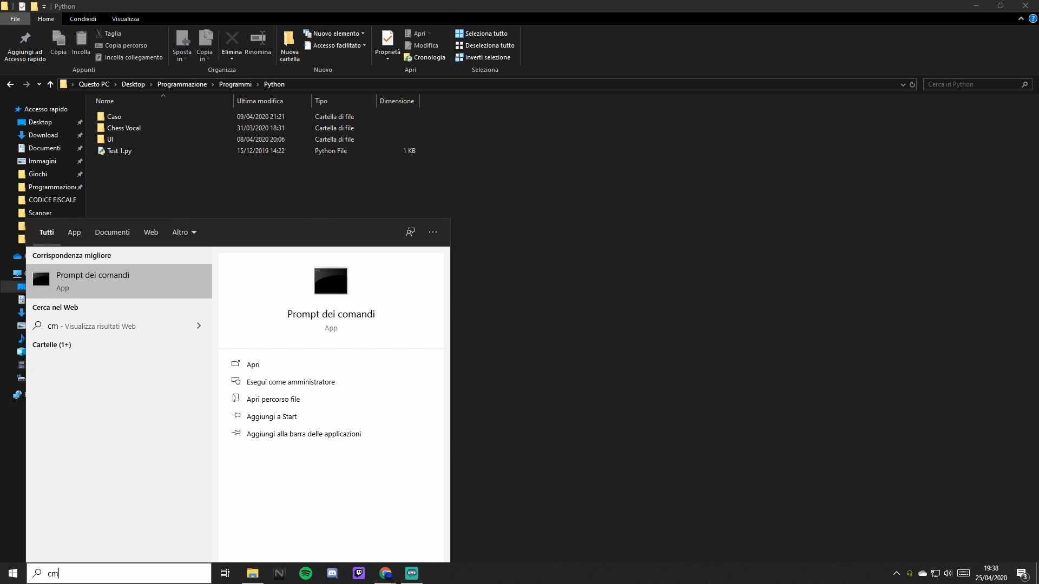
{"action": "type", "text": "d"}
{"action": "key", "text": "Return"}
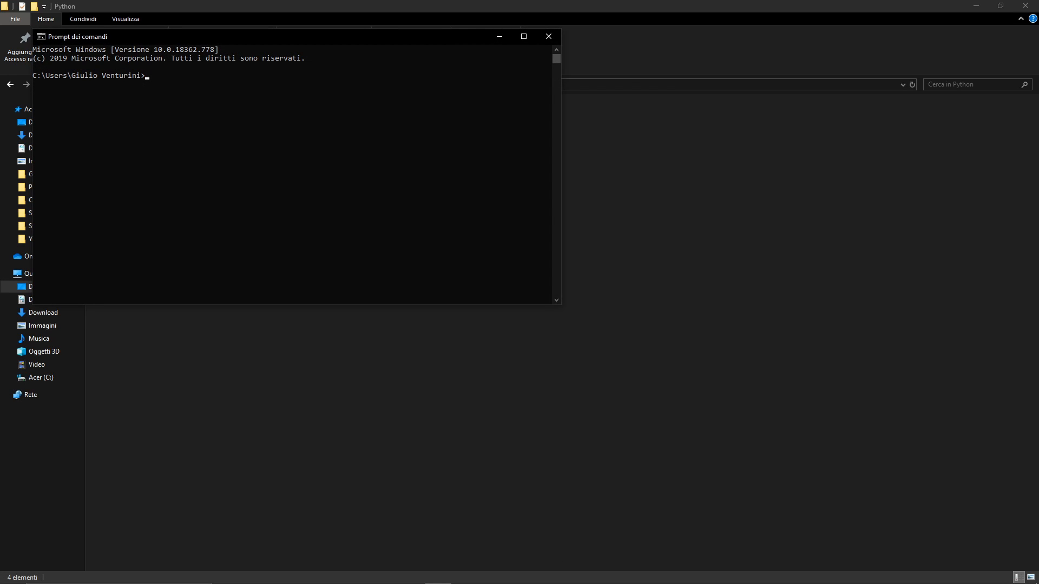
{"action": "left_click_drag", "start_coordinate": [350, 38], "coordinate": [575, 119]}
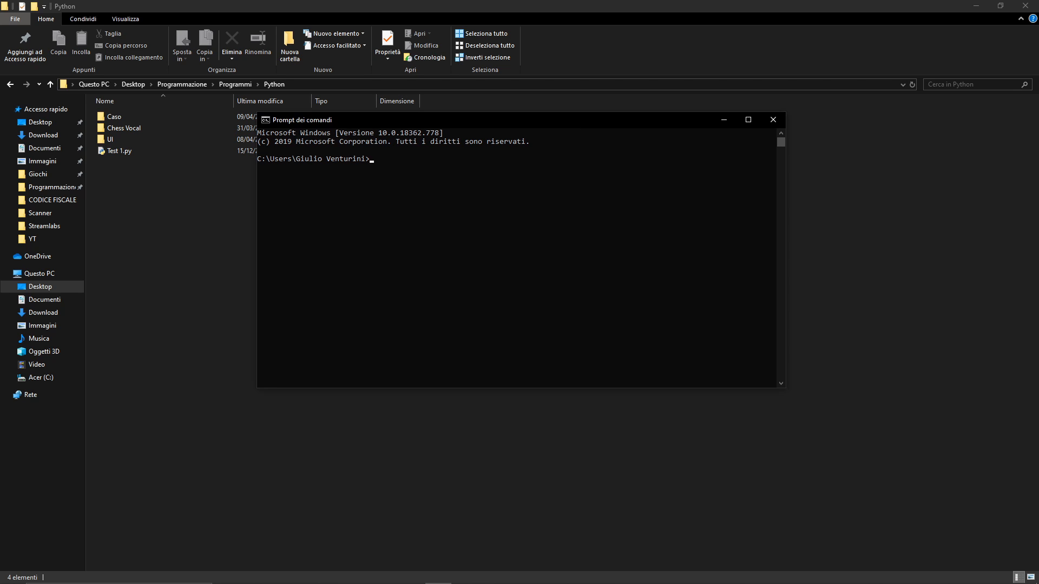
Step: Install the converter package with "py -m pip install auto-py-to-exe" and run "pip install auto-py-to-exe" as well
{"action": "type", "text": "py -m pip install auto-py--to"}
{"action": "key", "text": "BackSpace"}
{"action": "key", "text": "BackSpace"}
{"action": "key", "text": "BackSpace"}
{"action": "type", "text": "to-exe"}
{"action": "key", "text": "Return"}
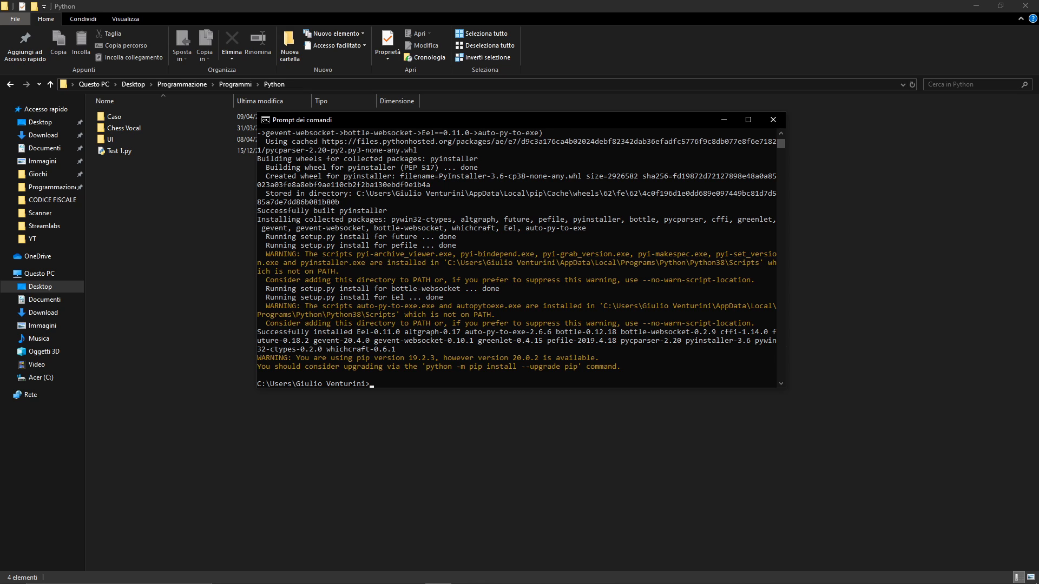
{"action": "type", "text": "pip install auto-py-to-exe"}
{"action": "key", "text": "Return"}
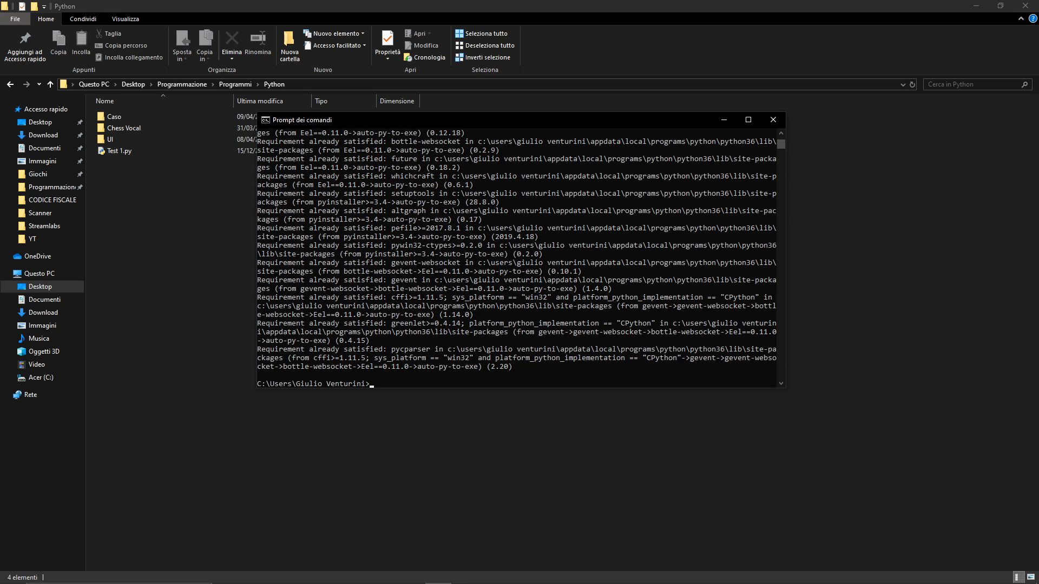
Step: Launch auto-py-to-exe from the Command Prompt and arrange its window over the file list
{"action": "type", "text": "auto-py-to-exe"}
{"action": "key", "text": "Return"}
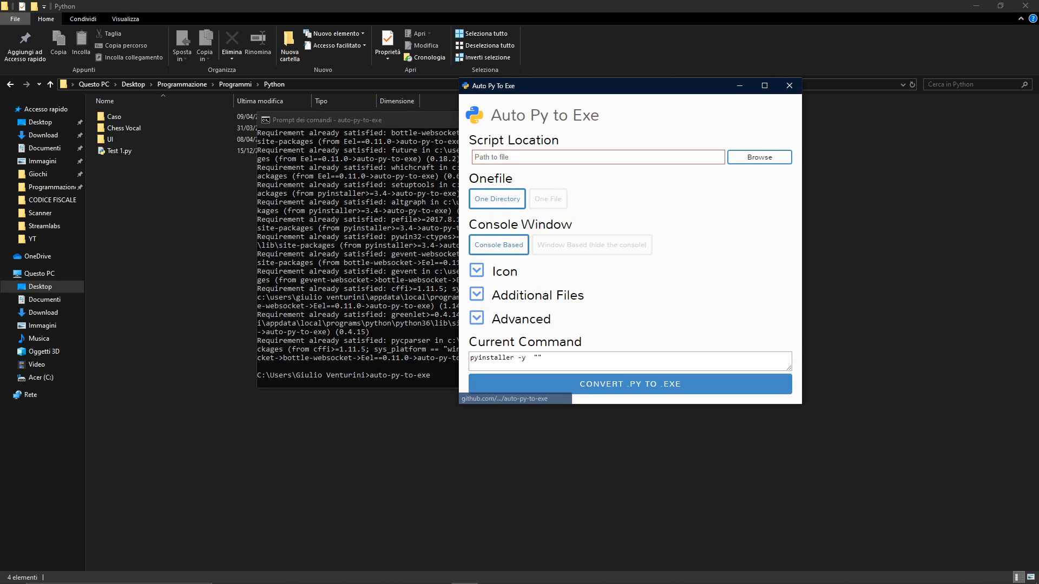
{"action": "left_click_drag", "start_coordinate": [516, 89], "coordinate": [511, 123]}
{"action": "left_click_drag", "start_coordinate": [420, 121], "coordinate": [357, 173]}
{"action": "left_click", "coordinate": [661, 173]}
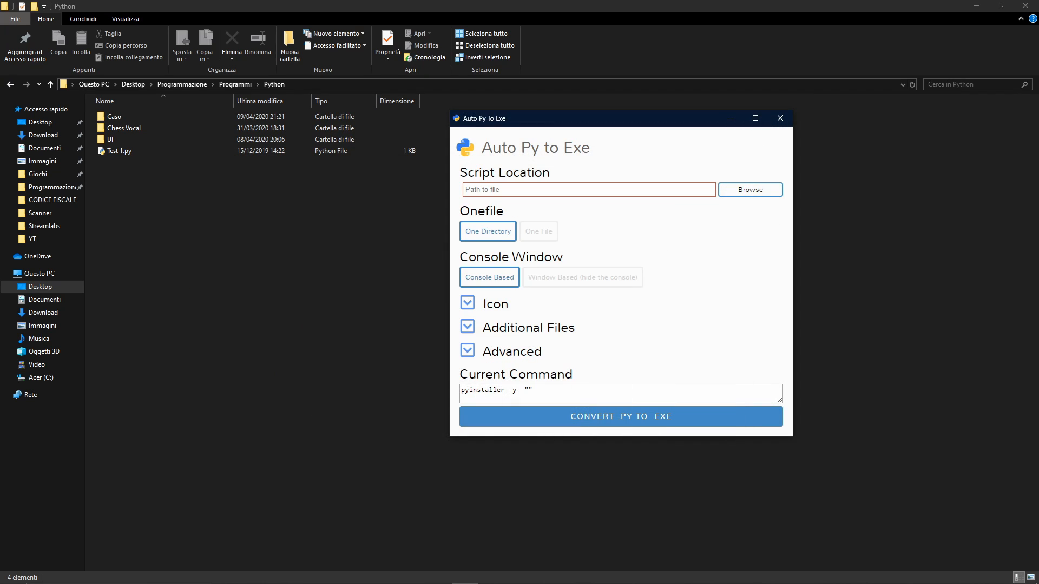
Step: Set the script location to Test 1.py in the Programmi > Python folder and choose One File output
{"action": "left_click", "coordinate": [484, 188]}
{"action": "left_click_drag", "start_coordinate": [460, 172], "coordinate": [550, 172]}
{"action": "left_click", "coordinate": [549, 172]}
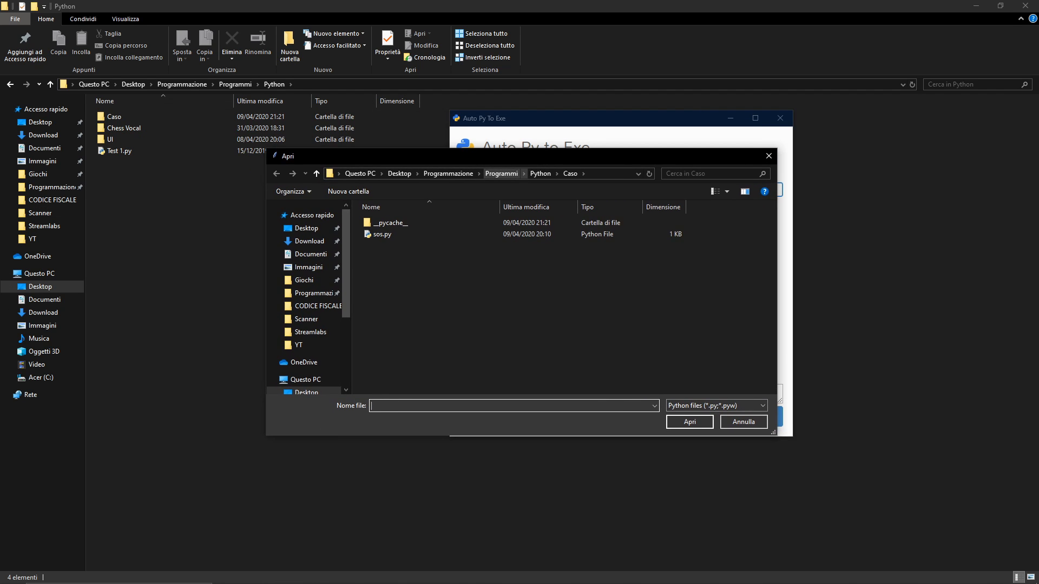
{"action": "left_click", "coordinate": [501, 174]}
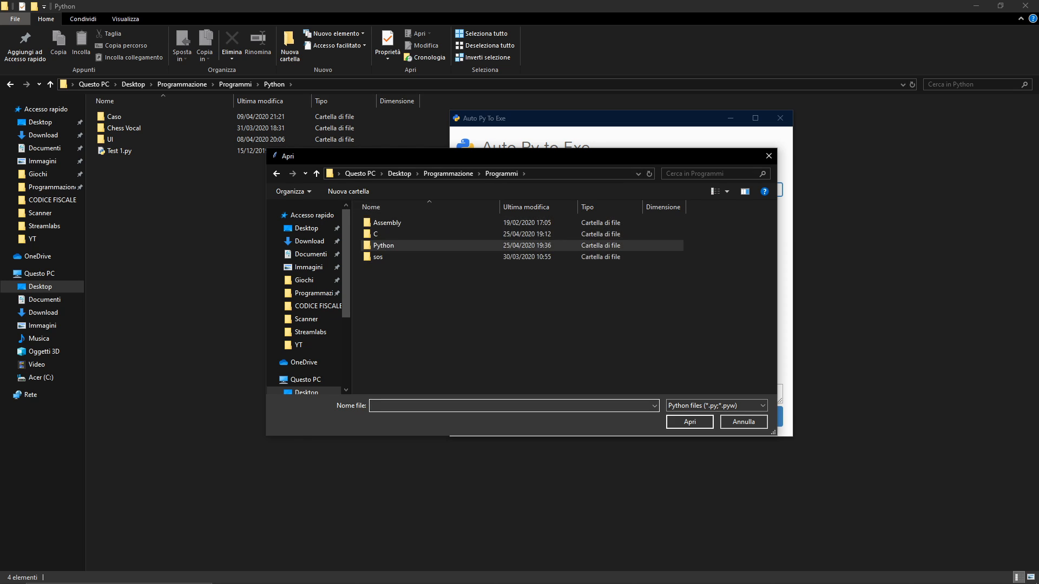
{"action": "double_click", "coordinate": [384, 246]}
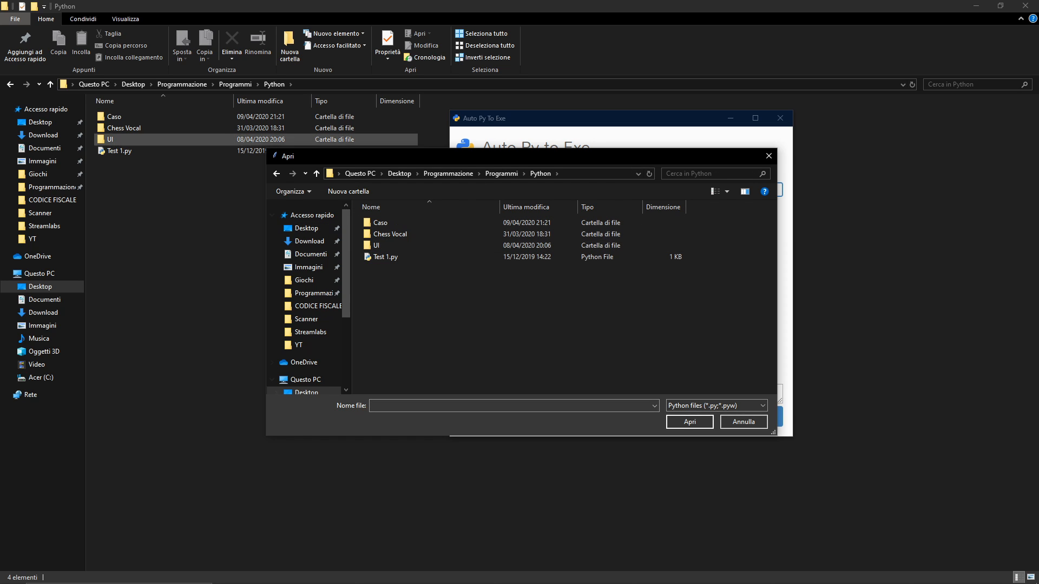
{"action": "left_click", "coordinate": [385, 257]}
{"action": "double_click", "coordinate": [386, 257]}
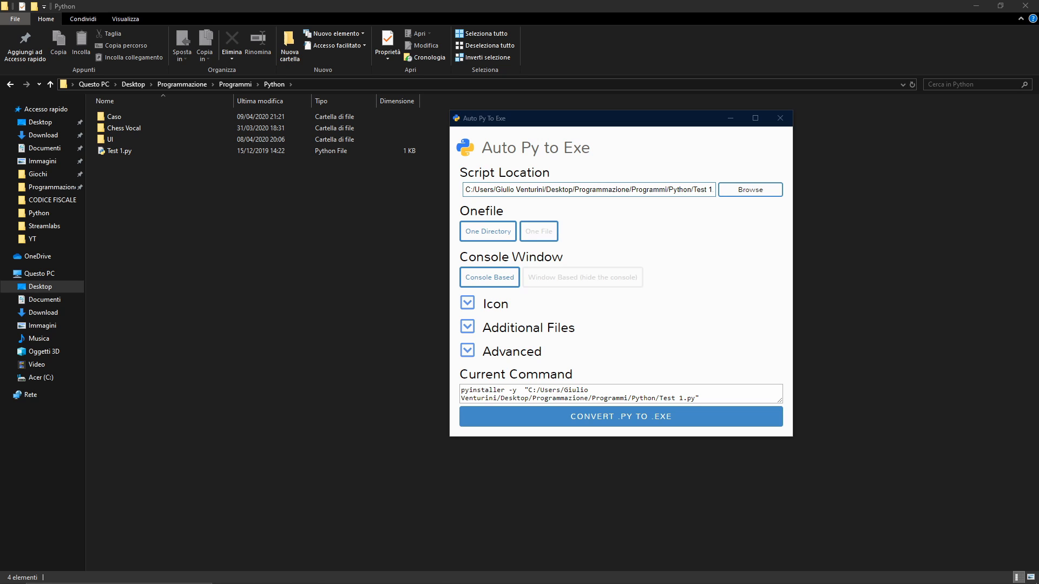
{"action": "left_click", "coordinate": [539, 231]}
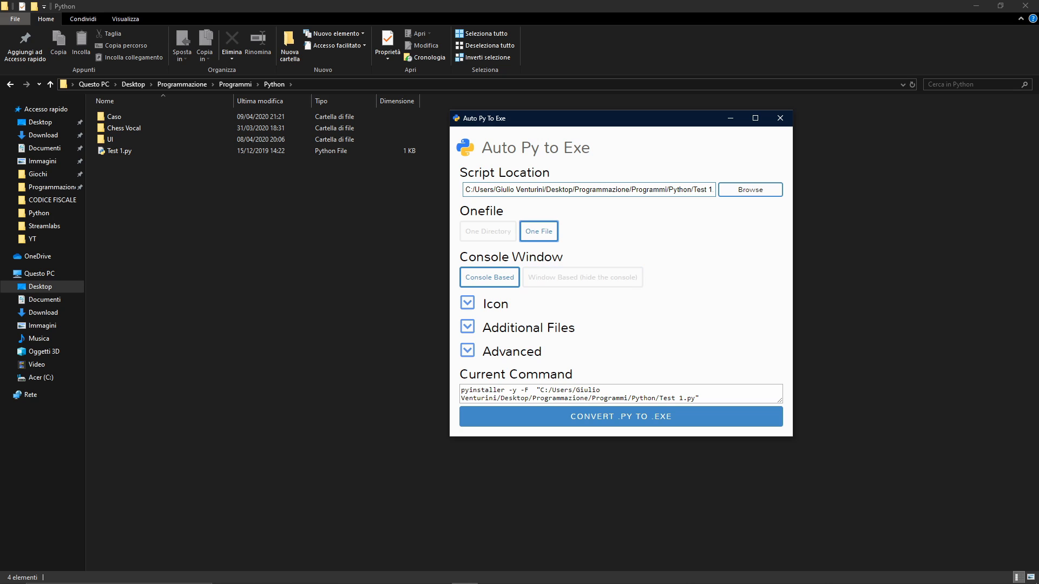
{"action": "left_click_drag", "start_coordinate": [460, 256], "coordinate": [563, 257]}
{"action": "left_click", "coordinate": [574, 257]}
{"action": "left_click", "coordinate": [568, 258]}
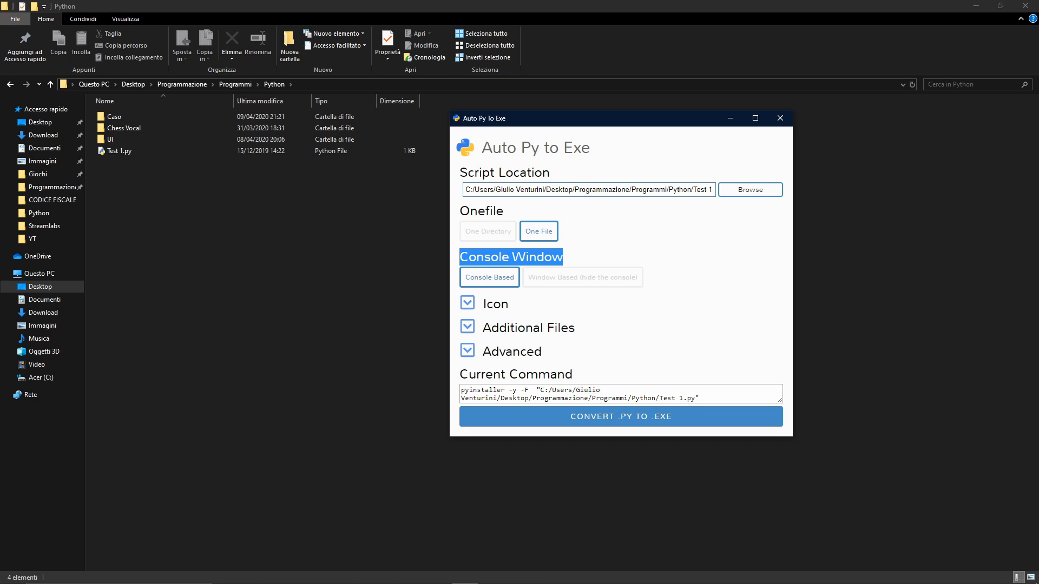
{"action": "left_click", "coordinate": [568, 258]}
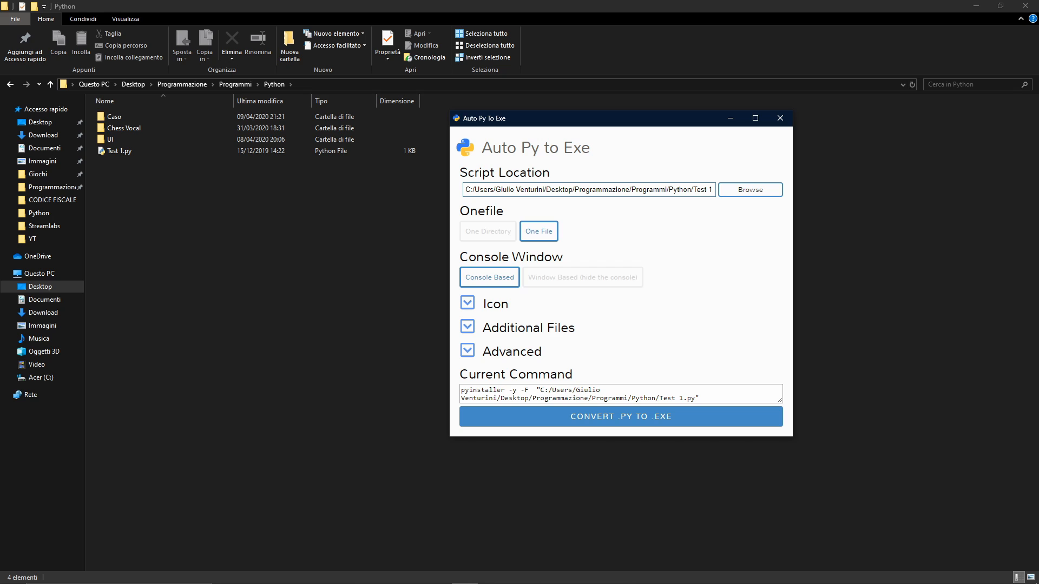
{"action": "mouse_move", "coordinate": [564, 257]}
{"action": "left_mouse_down"}
{"action": "mouse_move", "coordinate": [460, 258]}
{"action": "mouse_move", "coordinate": [564, 257]}
{"action": "left_mouse_up"}
{"action": "left_click", "coordinate": [459, 258]}
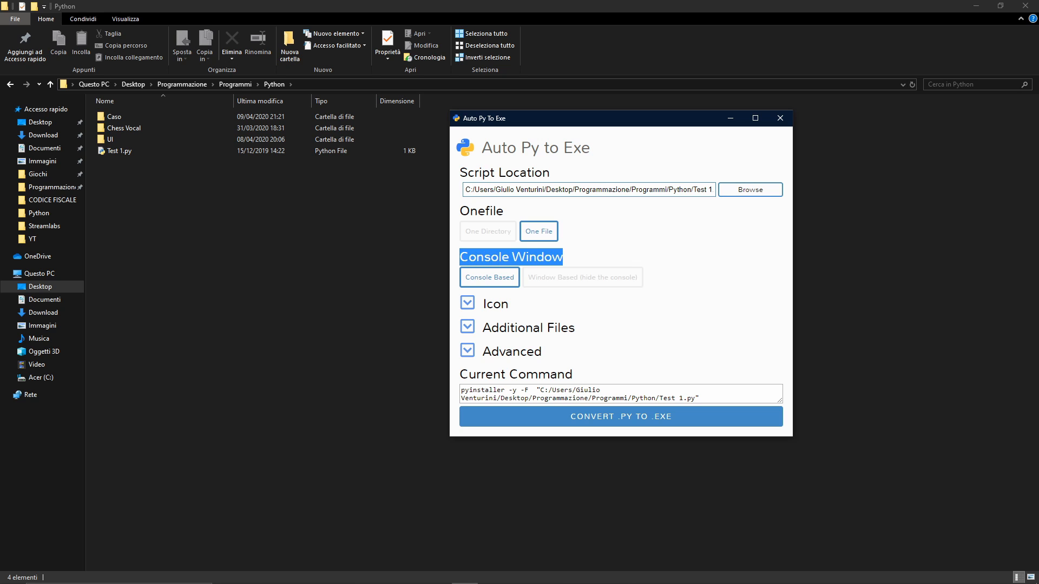
{"action": "left_click", "coordinate": [565, 258]}
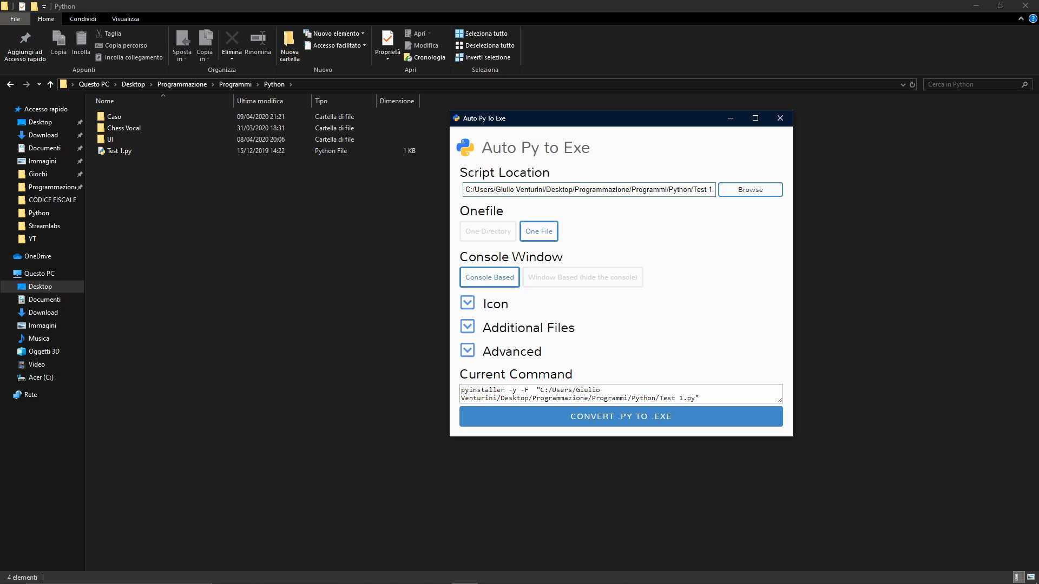
Step: Try the Window Based option, set the console window back to Console Based, and convert the script to an .exe
{"action": "left_click", "coordinate": [583, 277]}
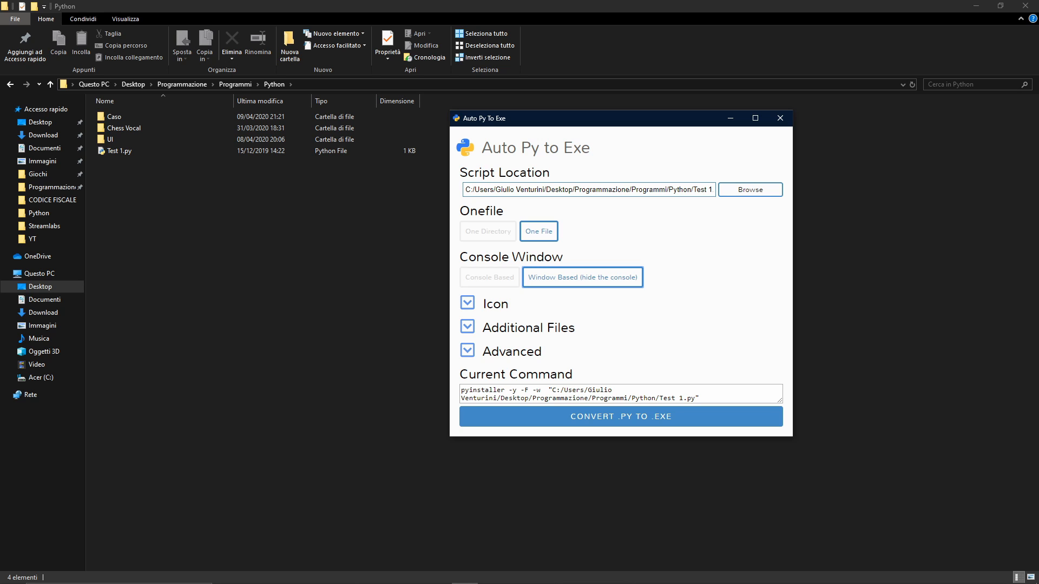
{"action": "left_click", "coordinate": [490, 277]}
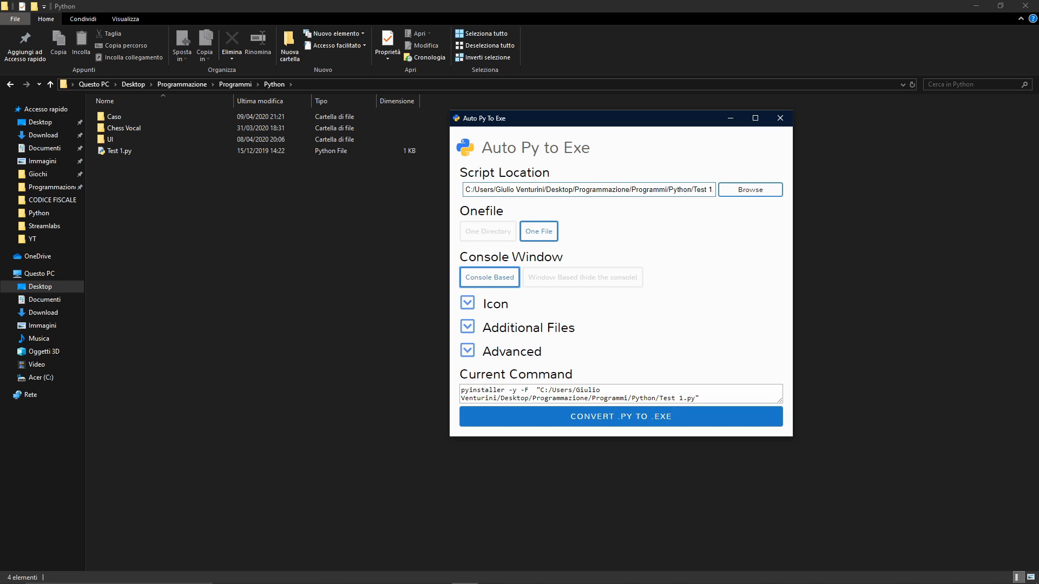
{"action": "left_click", "coordinate": [621, 416]}
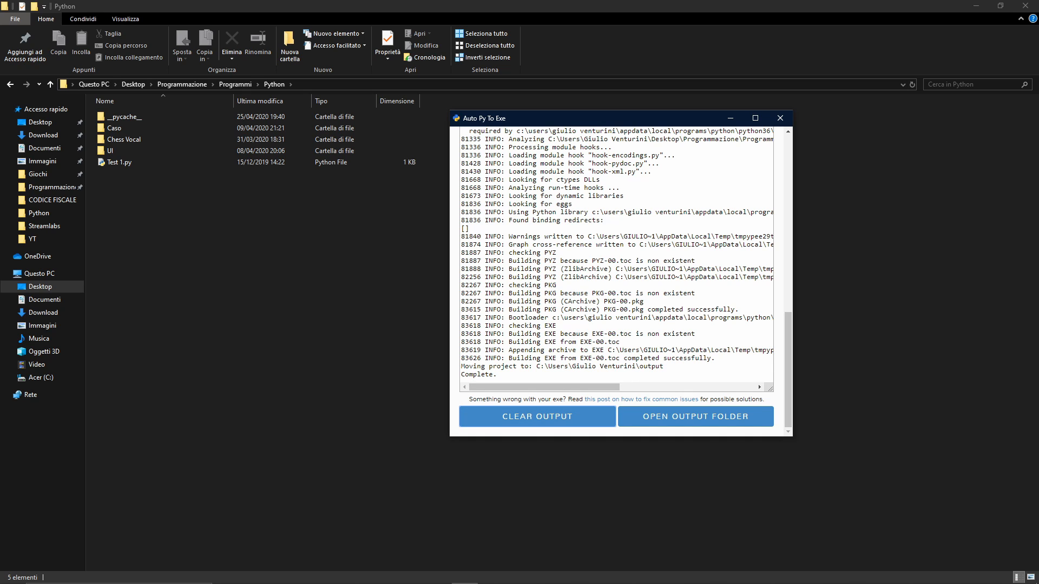
{"action": "left_click_drag", "start_coordinate": [462, 374], "coordinate": [502, 379]}
{"action": "left_click", "coordinate": [503, 380]}
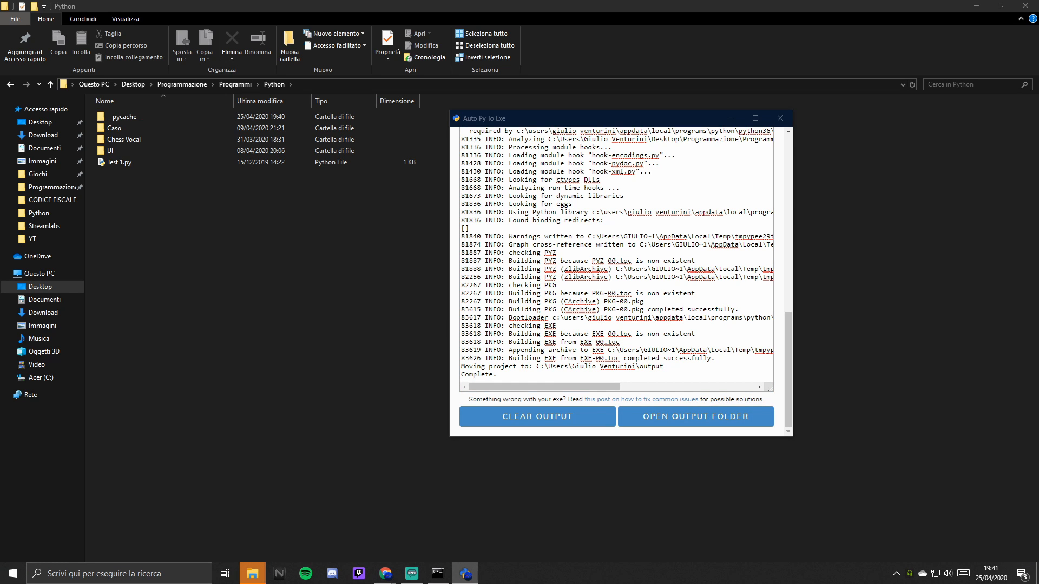
Step: Switch to the output folder window in File Explorer, run Test 1.exe and close its console window
{"action": "mouse_move", "coordinate": [252, 572]}
{"action": "left_click", "coordinate": [311, 524]}
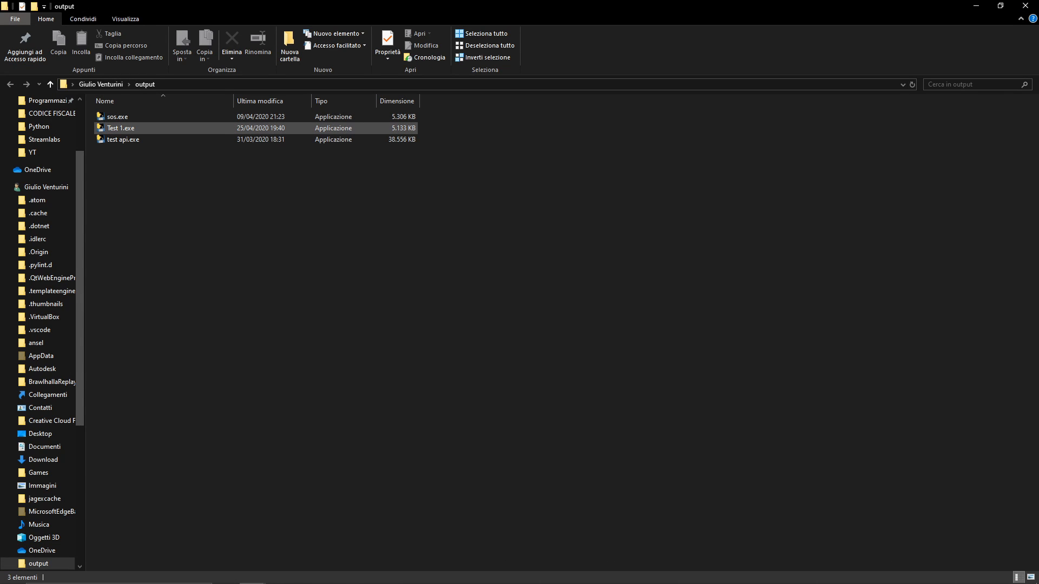
{"action": "double_click", "coordinate": [116, 128]}
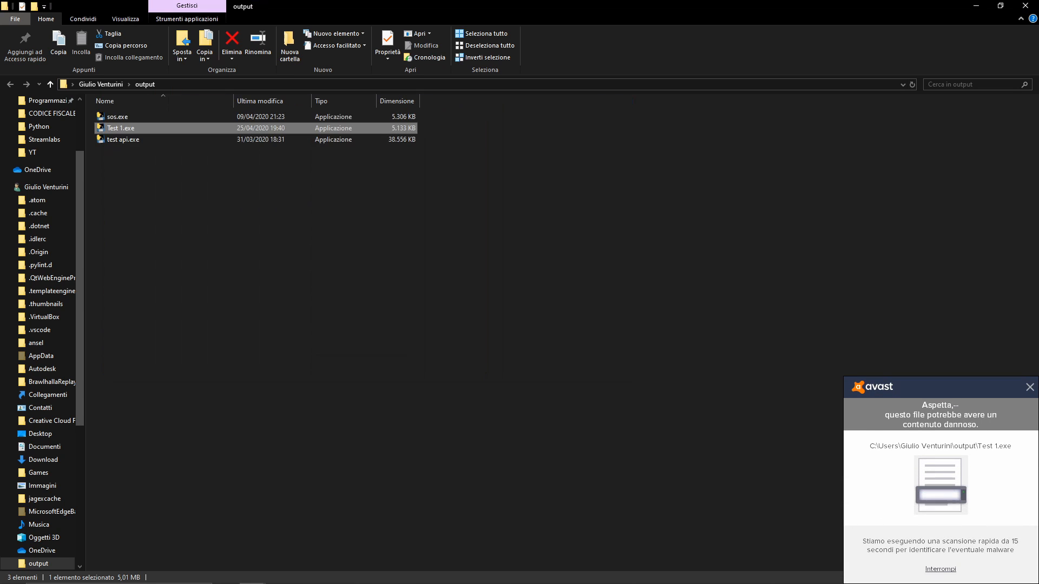
{"action": "left_click", "coordinate": [619, 107]}
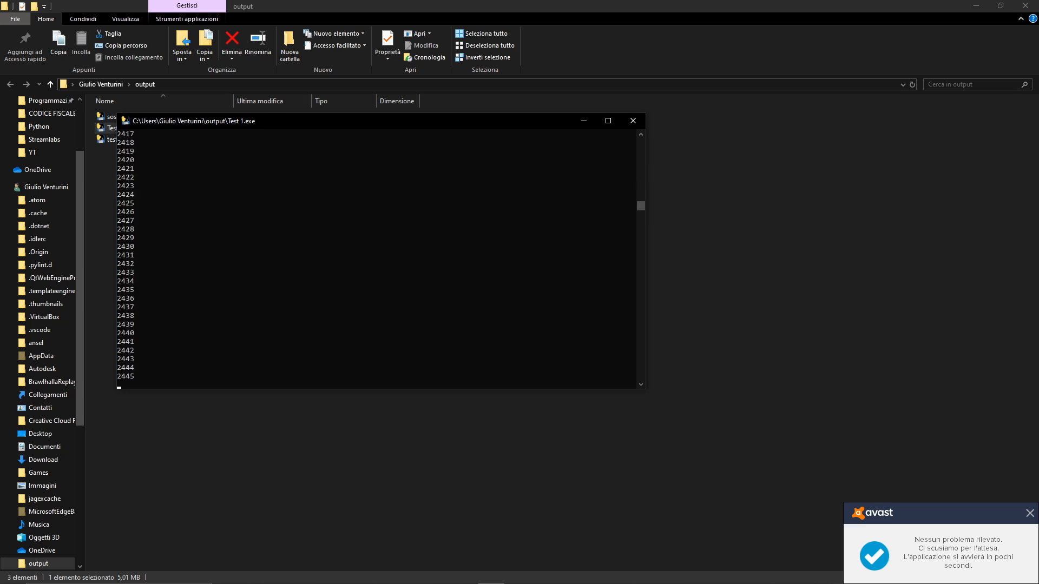
{"action": "left_click", "coordinate": [633, 120]}
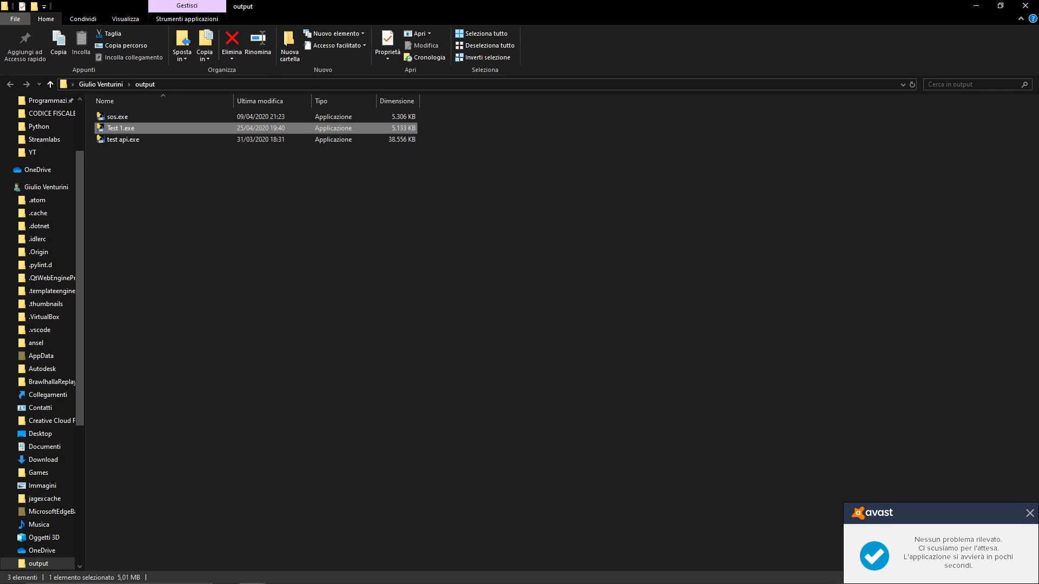
{"action": "left_click", "coordinate": [630, 141]}
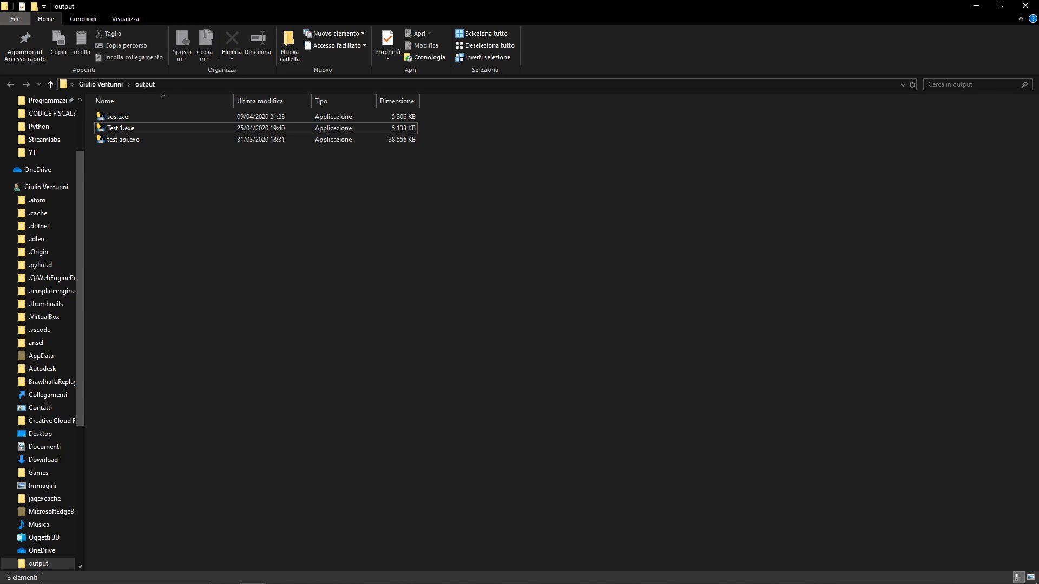